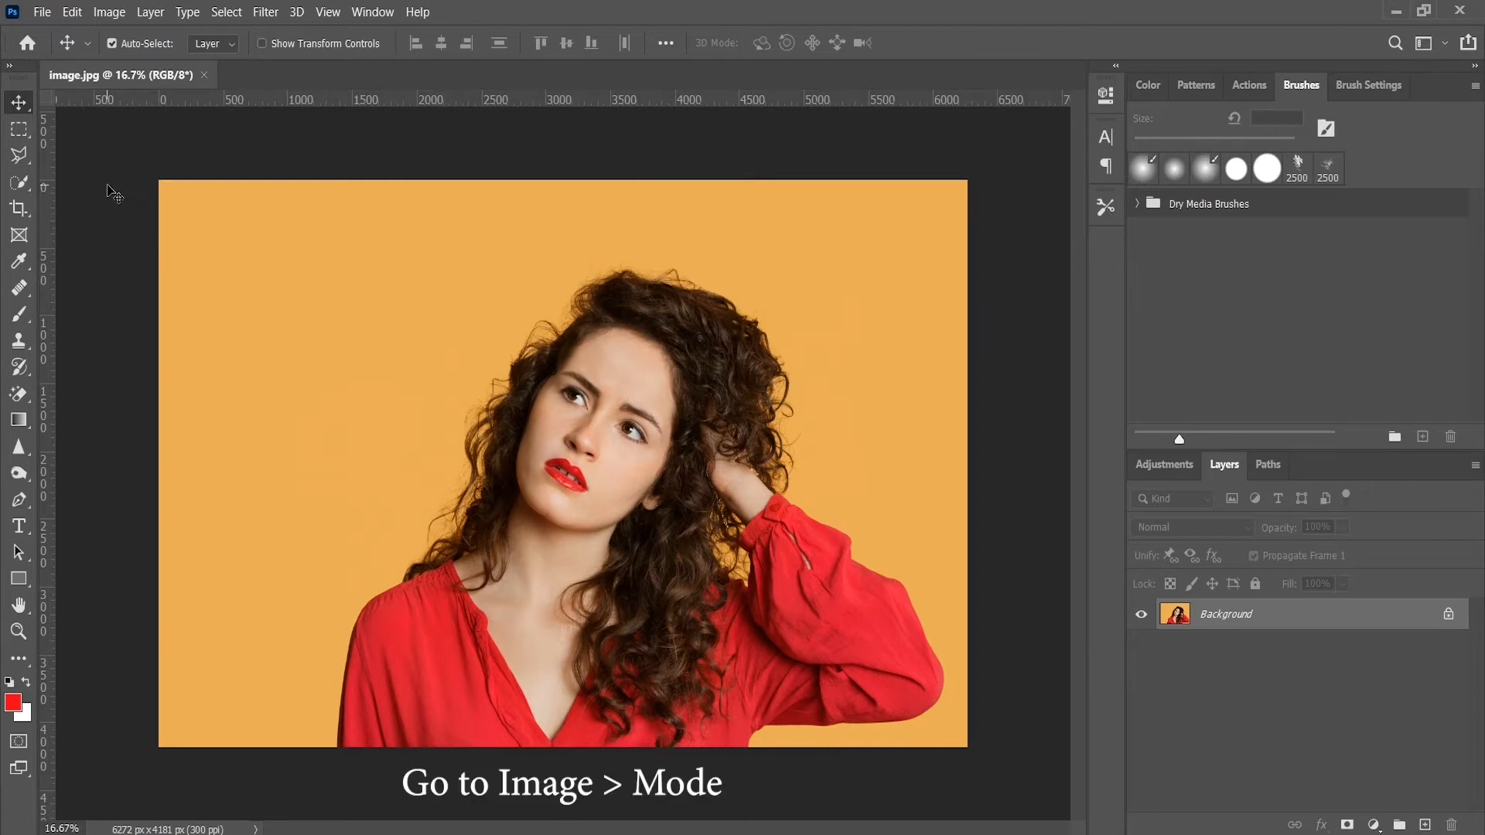
- Check the image's colour mode and bit depth, then review the commands for creating a new layer or background
{"action": "left_click", "coordinate": [109, 12]}
{"action": "mouse_move", "coordinate": [120, 38]}
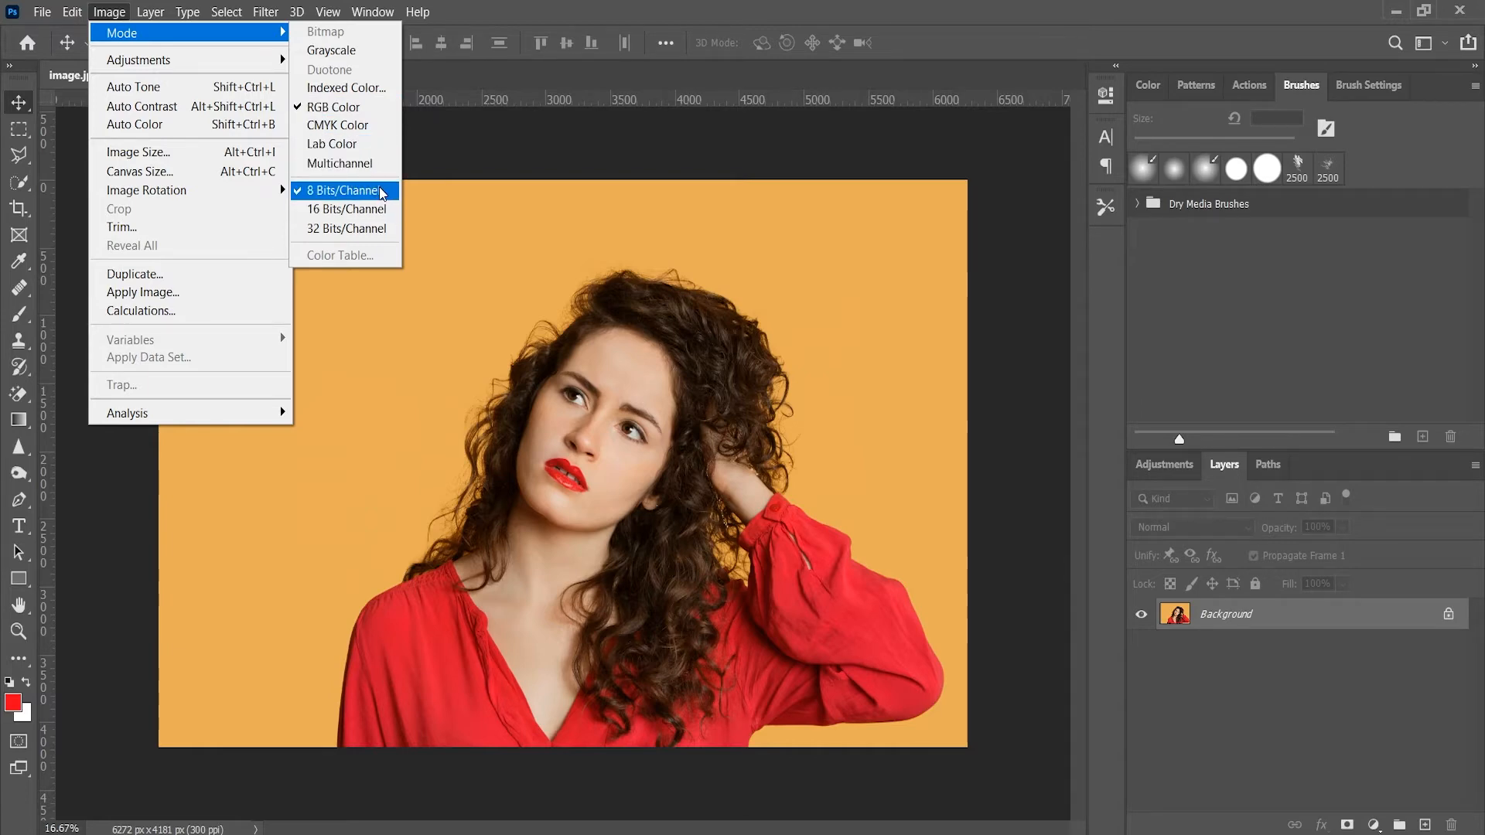
{"action": "left_click", "coordinate": [497, 148]}
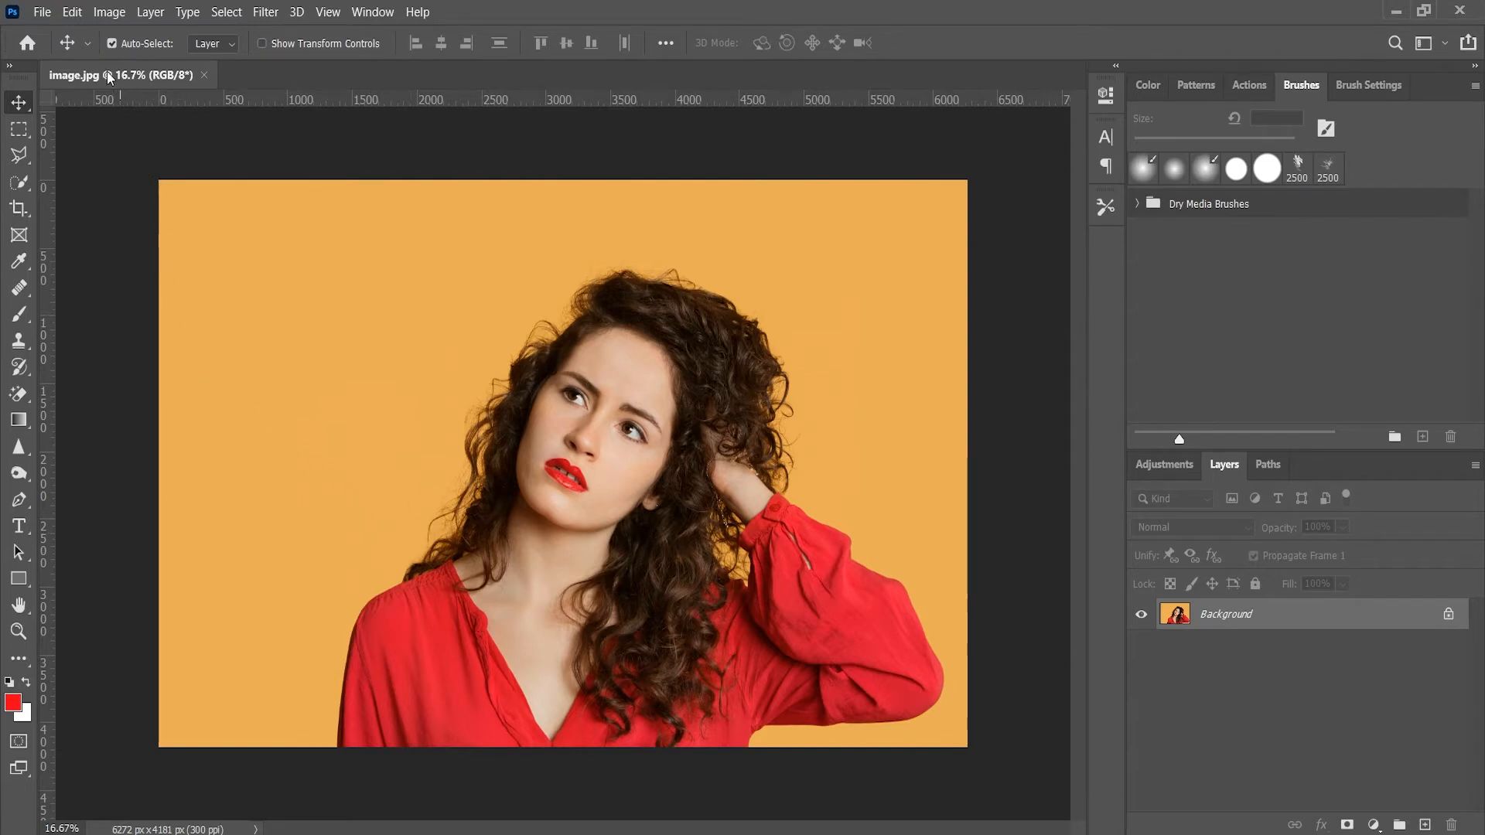
{"action": "left_click", "coordinate": [151, 12]}
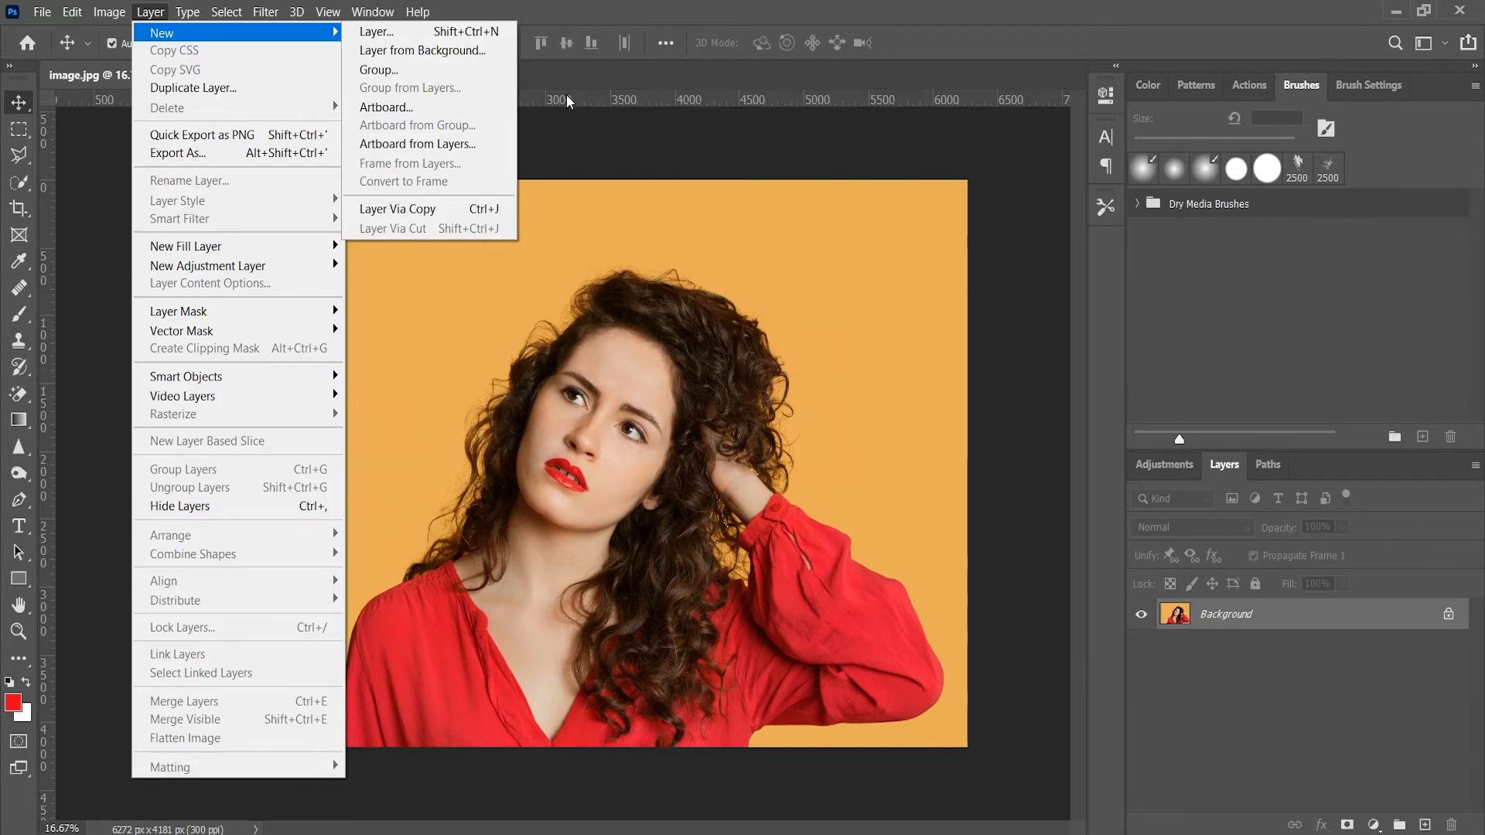
{"action": "left_click", "coordinate": [582, 133]}
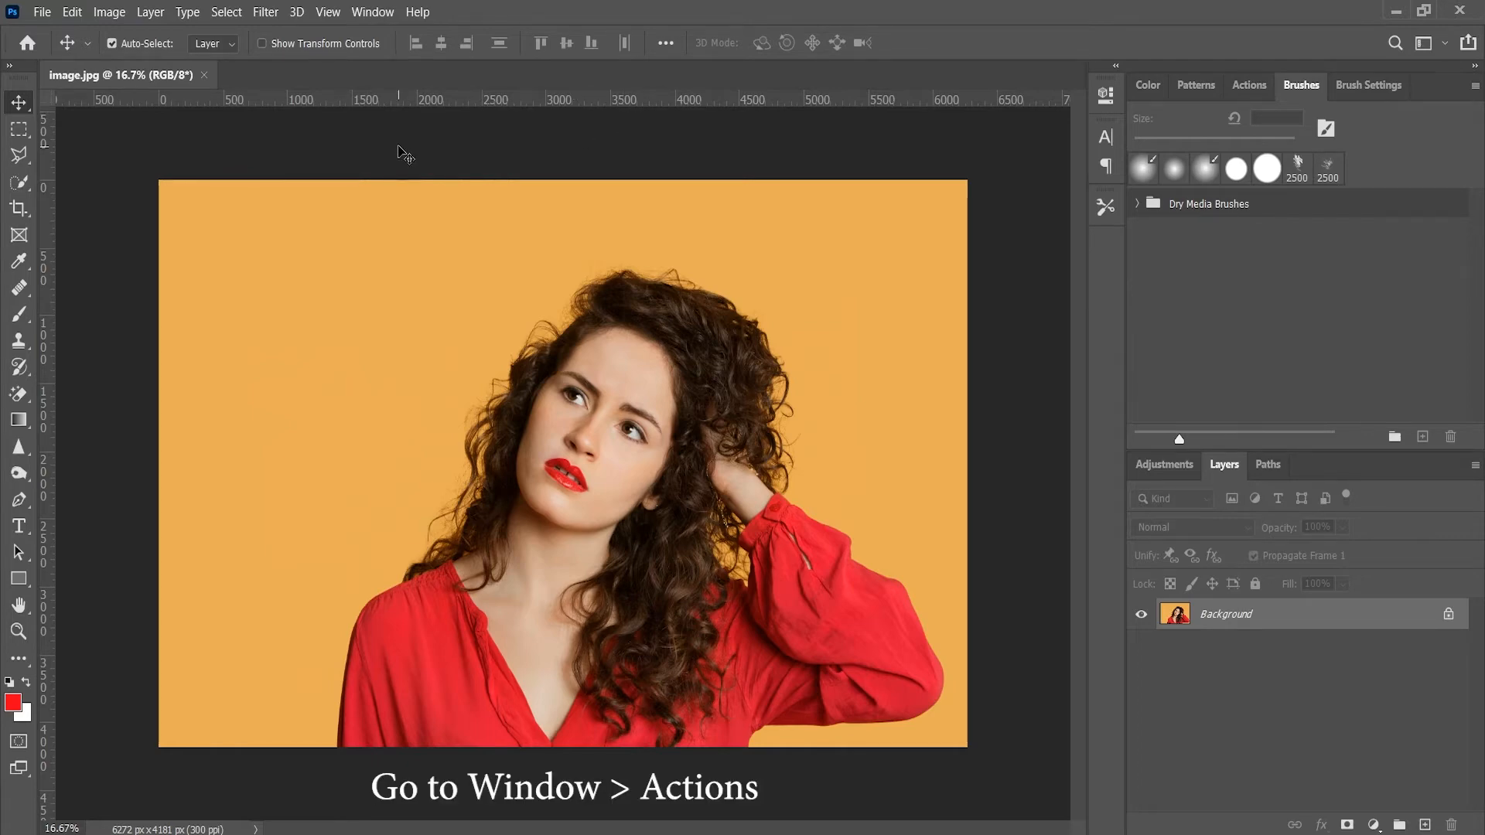
- Show the Actions list and load the action file Amazing Painting Photoshop Action.atn into it
{"action": "left_click", "coordinate": [382, 17]}
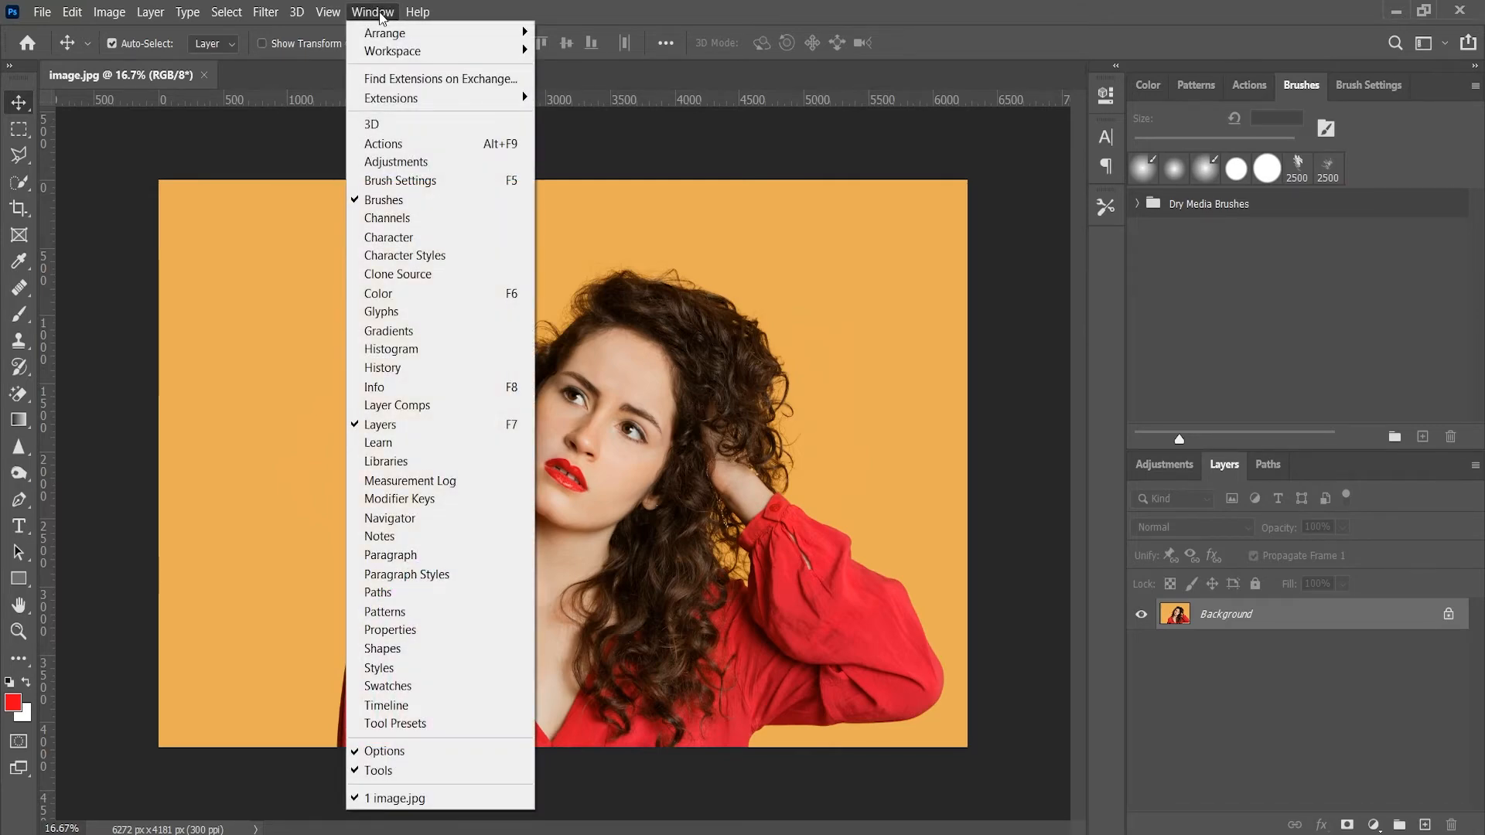
{"action": "left_click", "coordinate": [428, 147]}
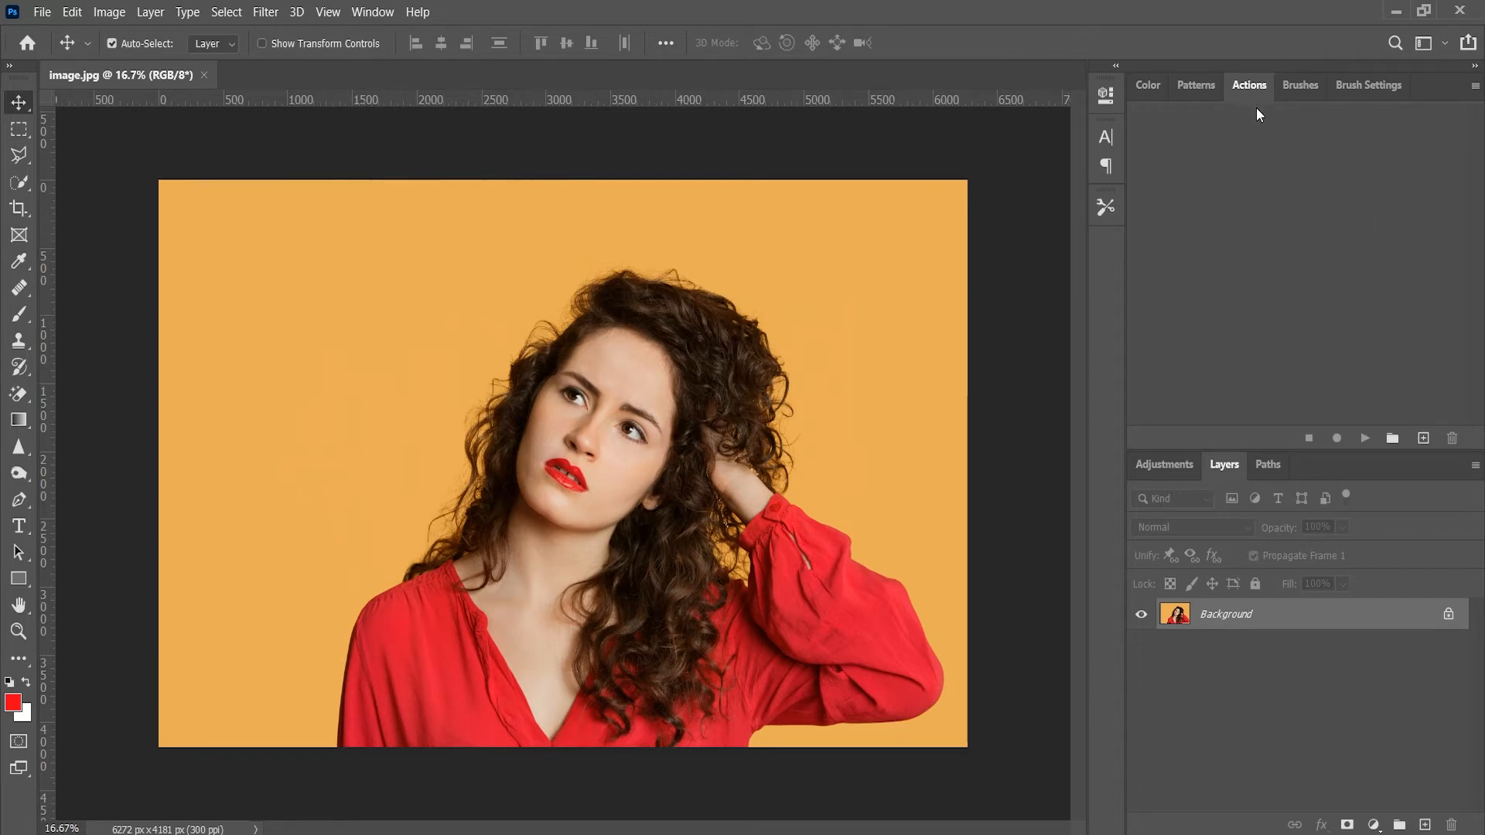
{"action": "left_click", "coordinate": [1474, 87]}
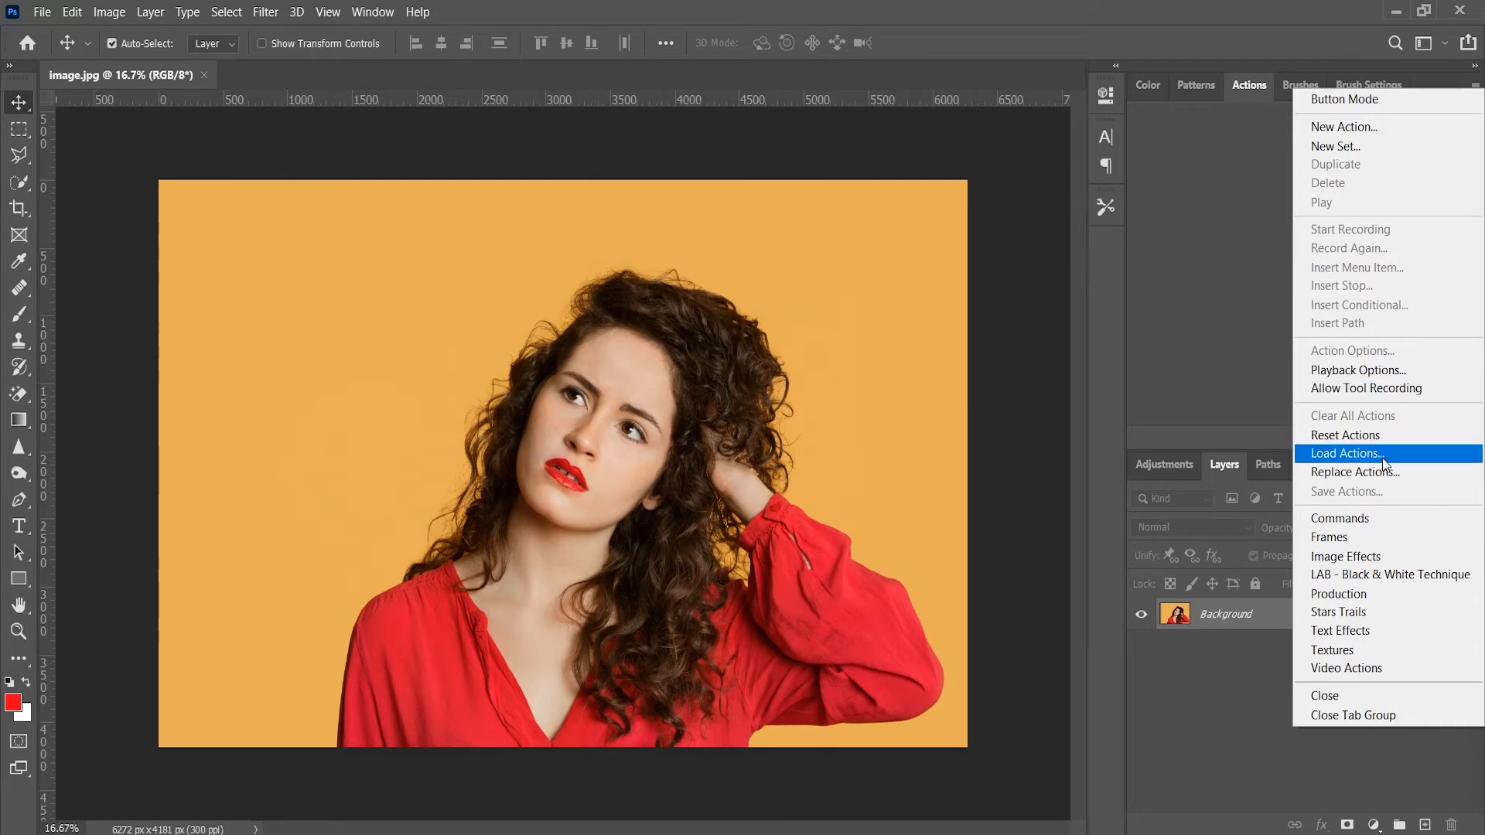
{"action": "left_click", "coordinate": [1435, 450]}
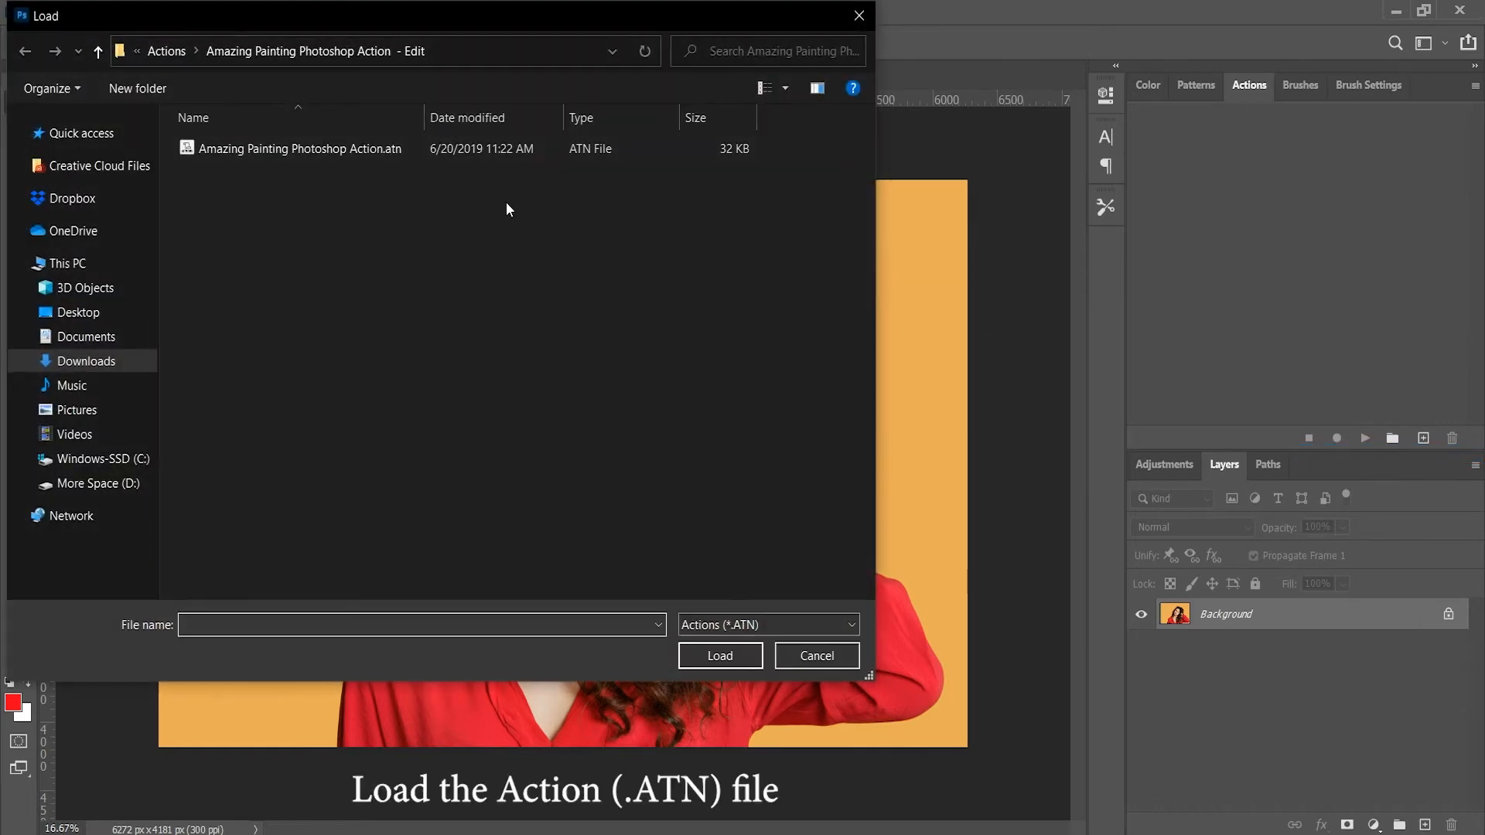
{"action": "left_click", "coordinate": [360, 153]}
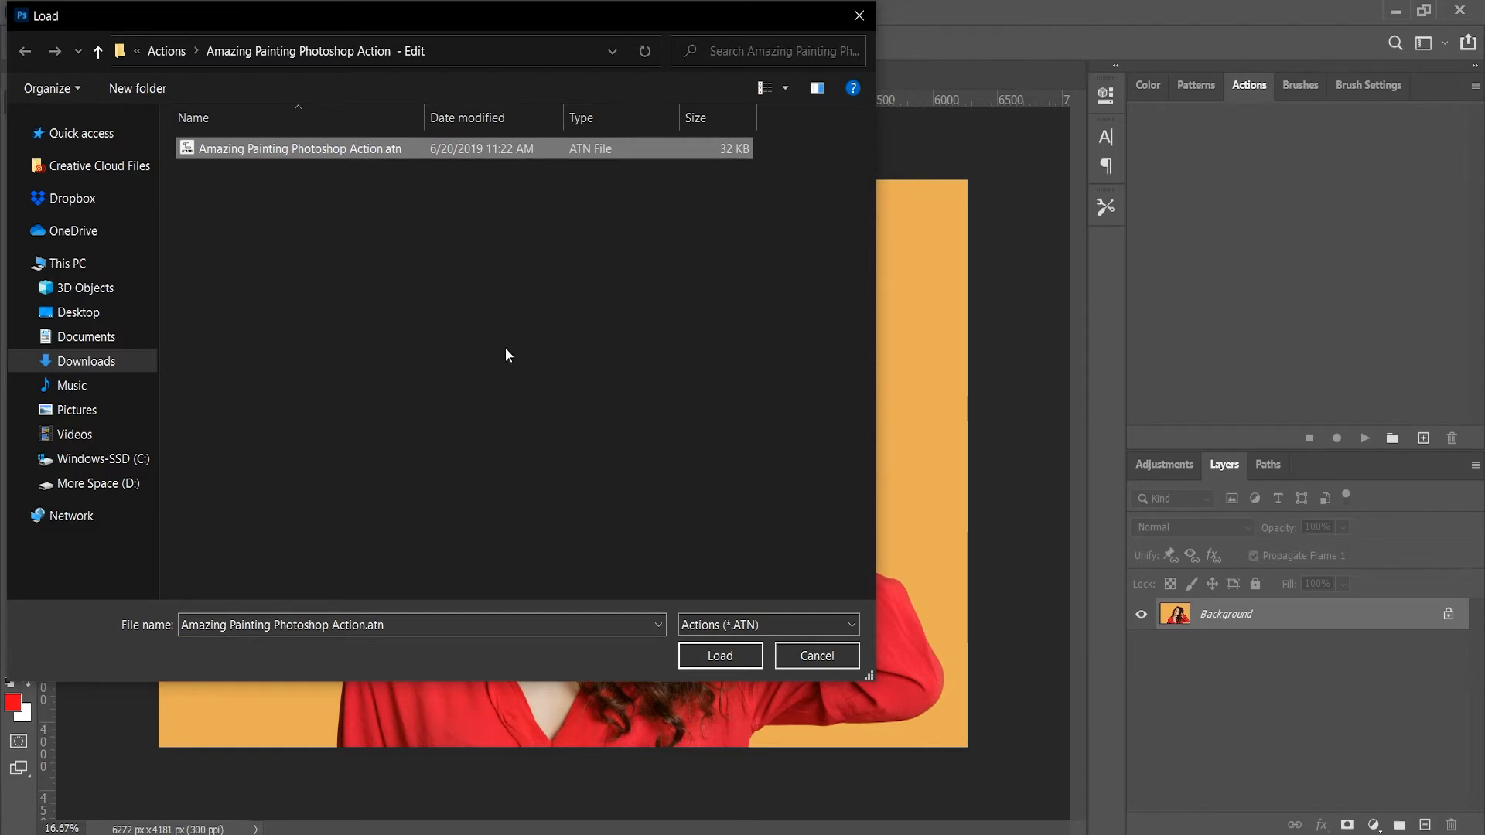
{"action": "left_click", "coordinate": [694, 652]}
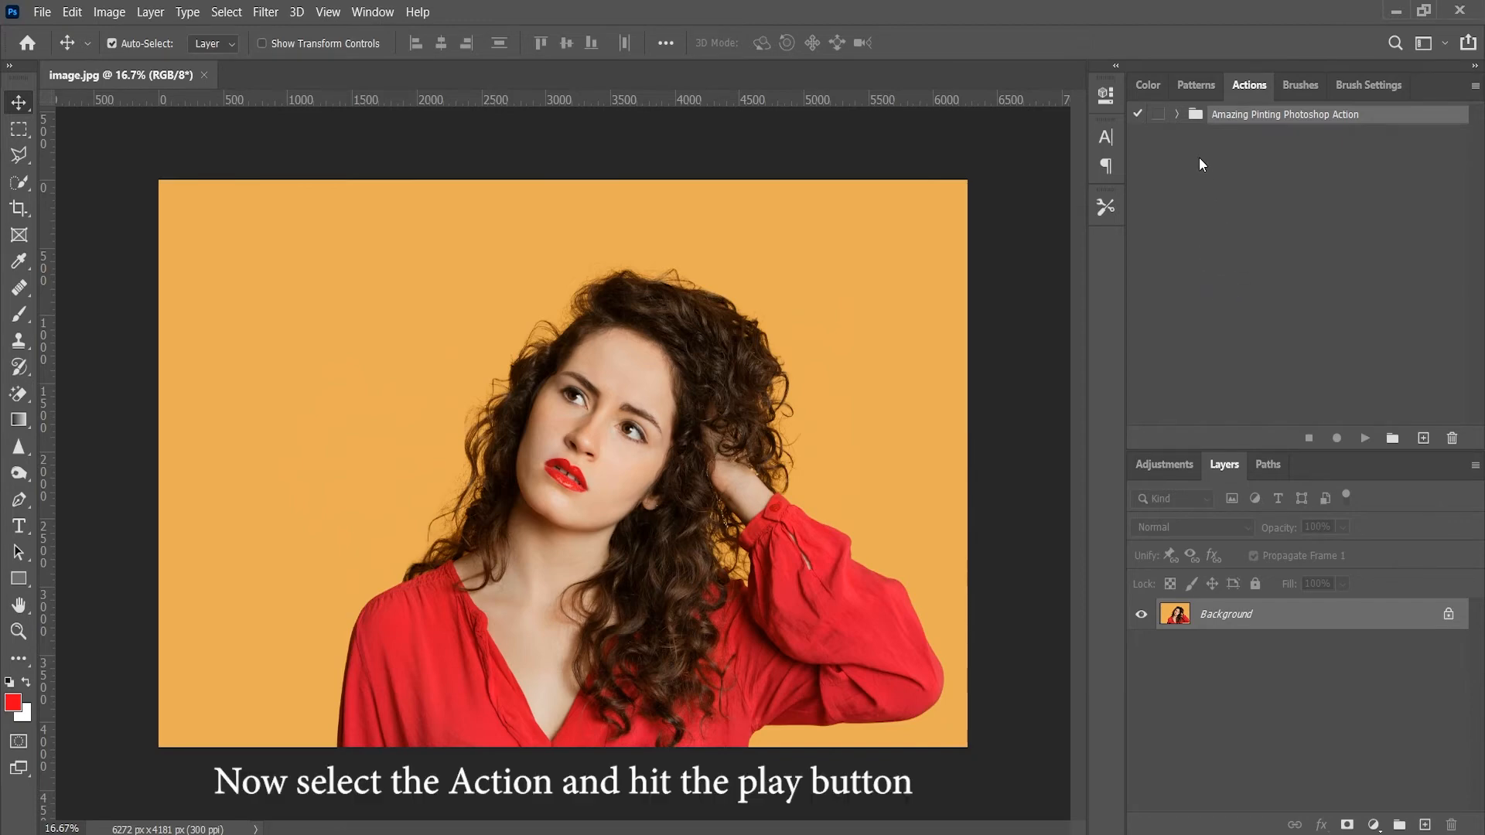
- Expand the Amazing Pinting Photoshop Action set and play its action named Actions on the image
{"action": "left_click", "coordinate": [1176, 114]}
{"action": "left_click", "coordinate": [1217, 135]}
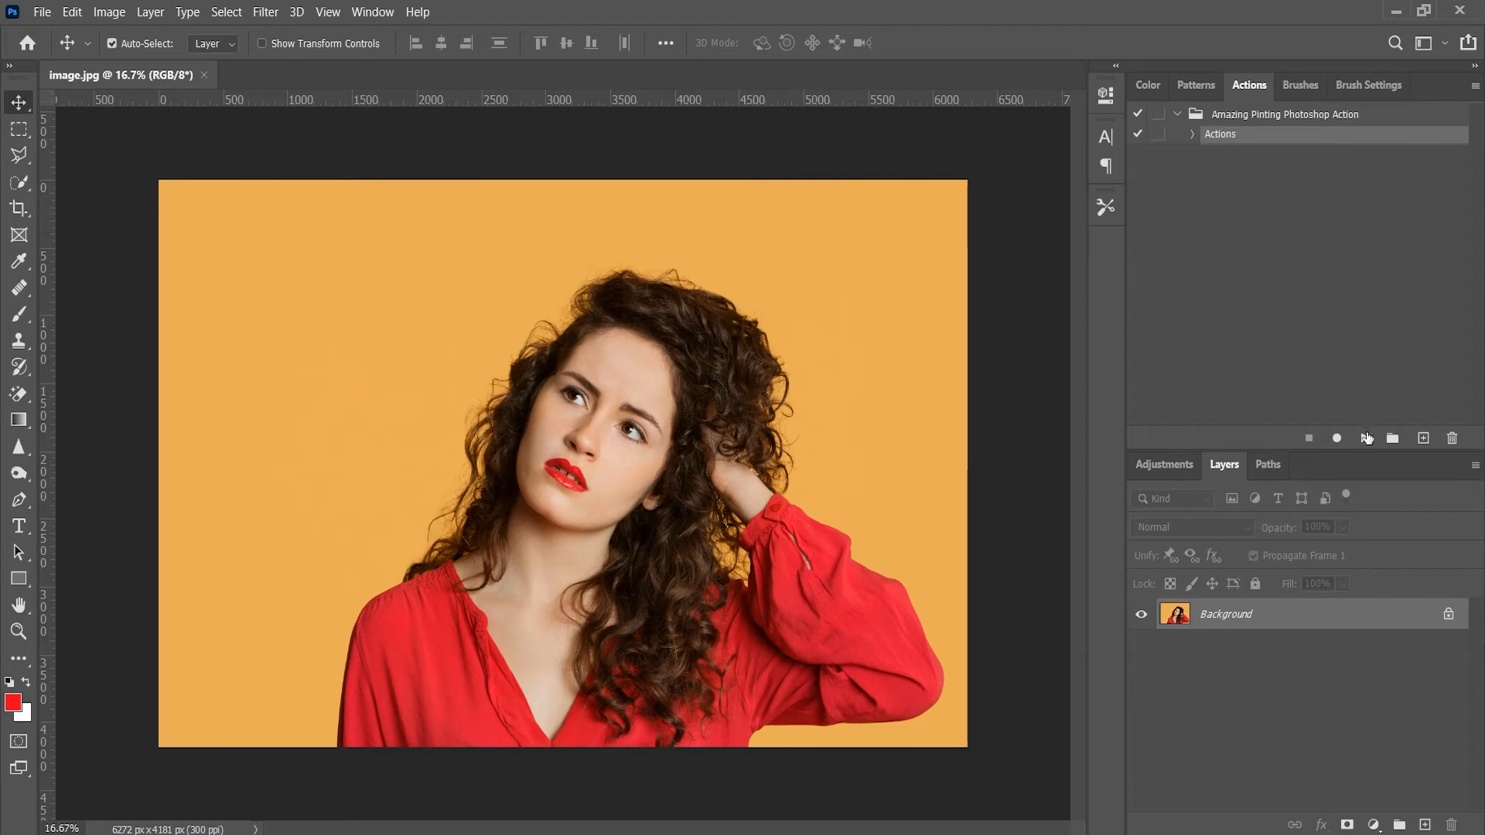
{"action": "left_click", "coordinate": [1367, 439]}
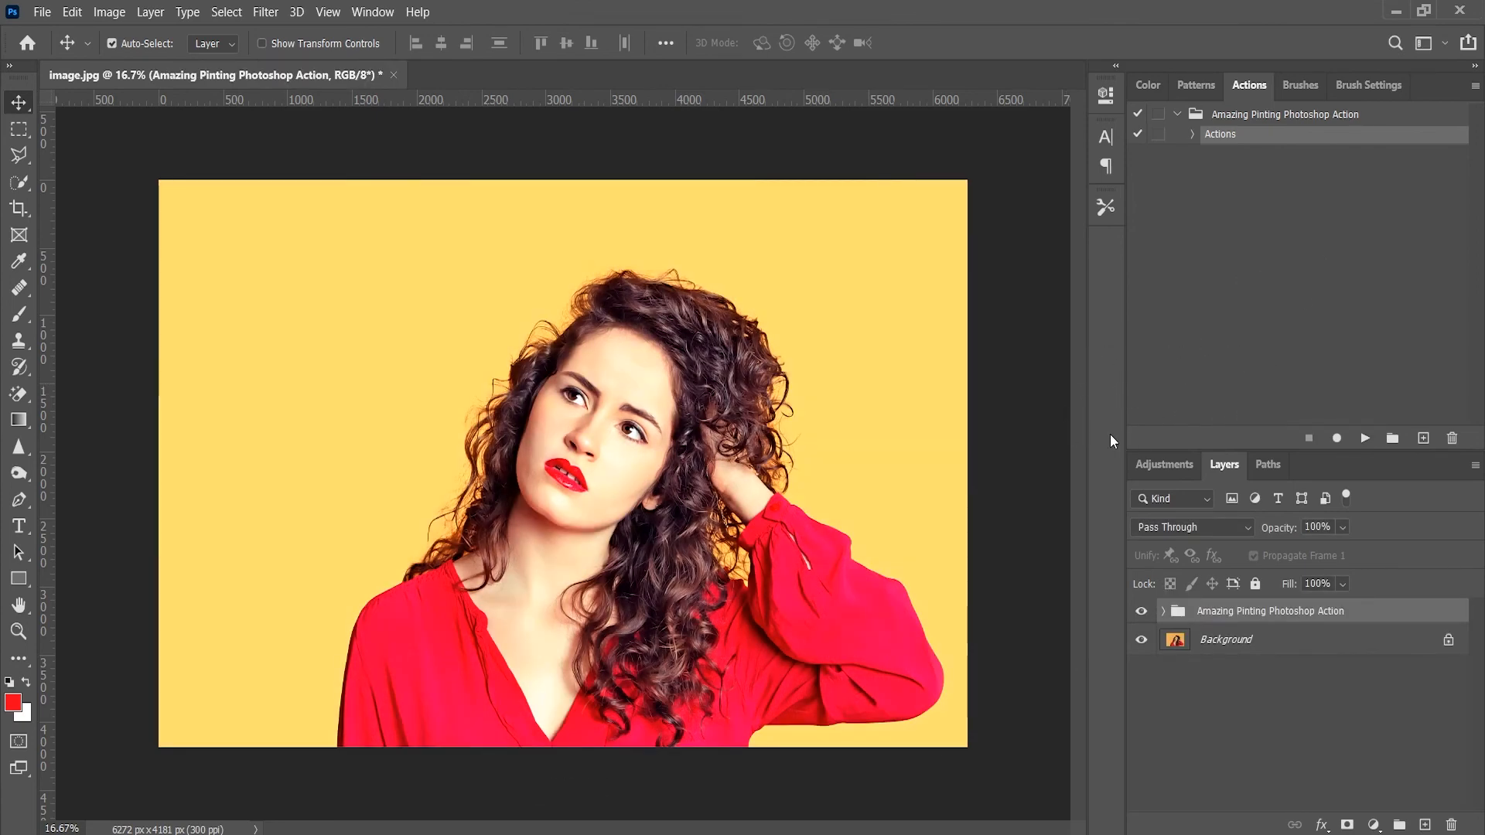
- Compare the image with and without the generated layer group, then expand that group and collapse Color Tone 1 inside it
{"action": "left_click", "coordinate": [1142, 613]}
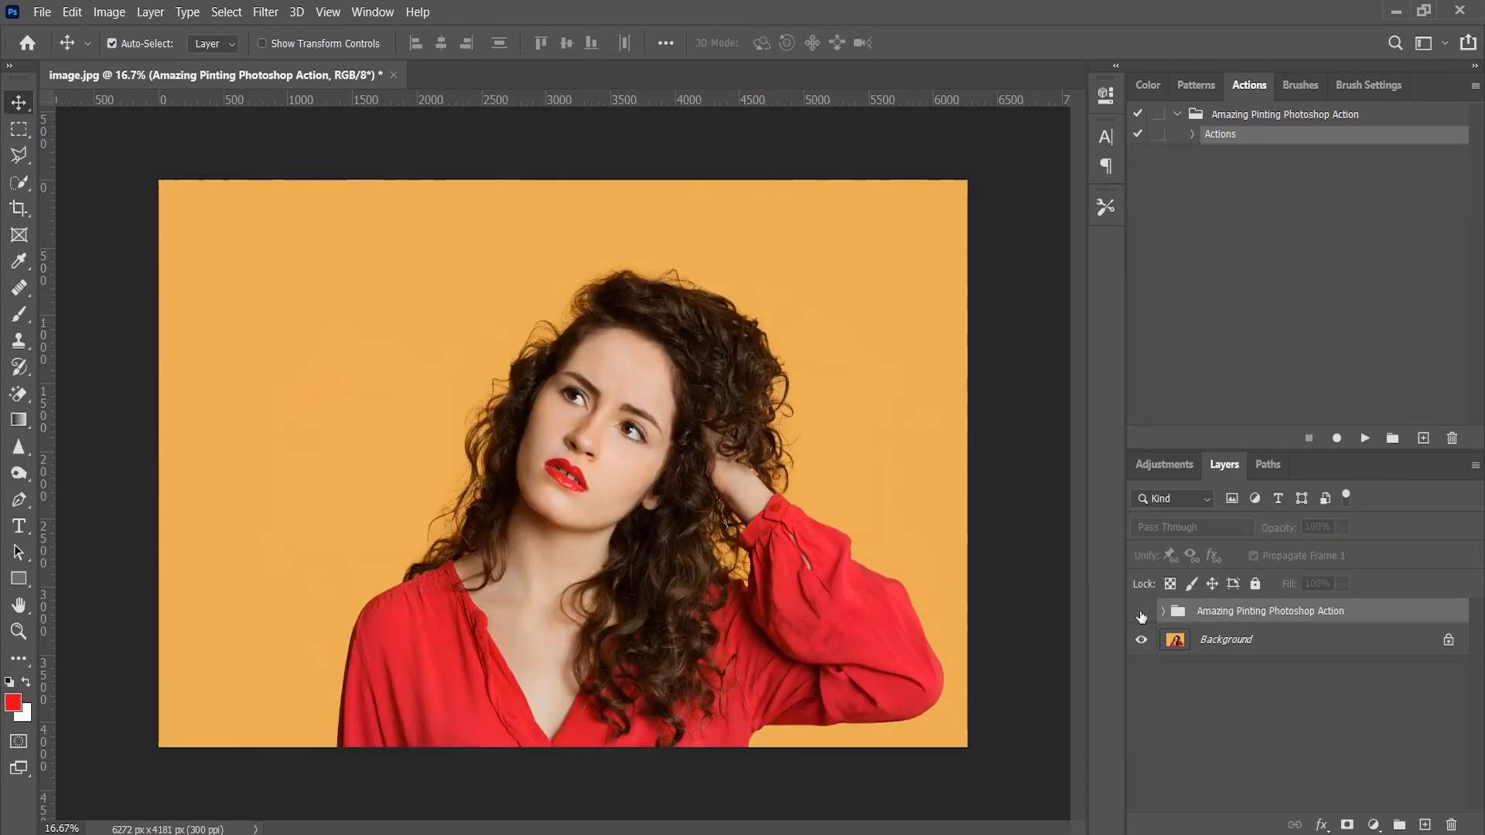
{"action": "left_click", "coordinate": [1141, 613]}
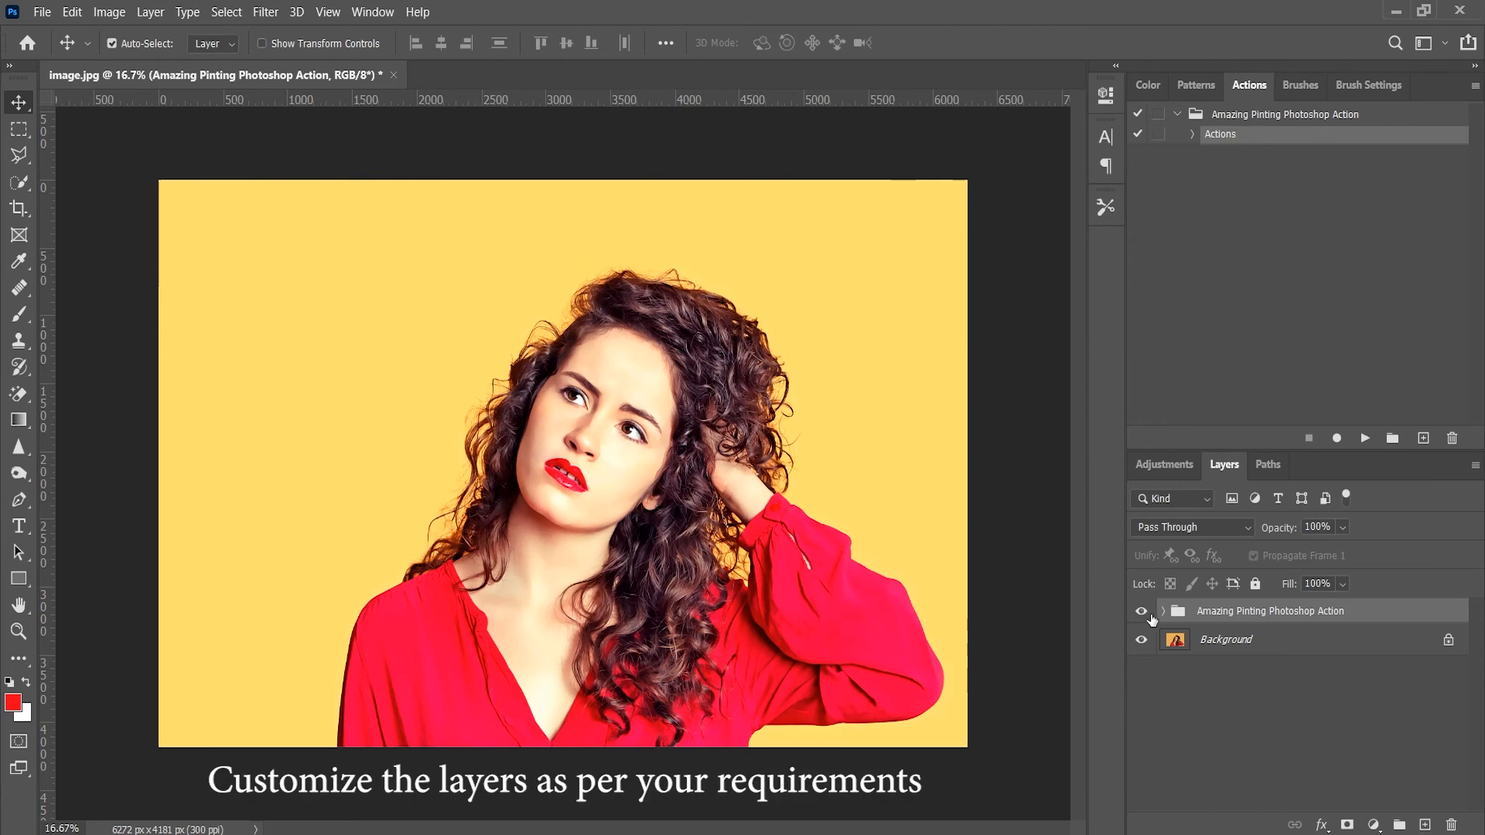
{"action": "left_click", "coordinate": [1163, 613]}
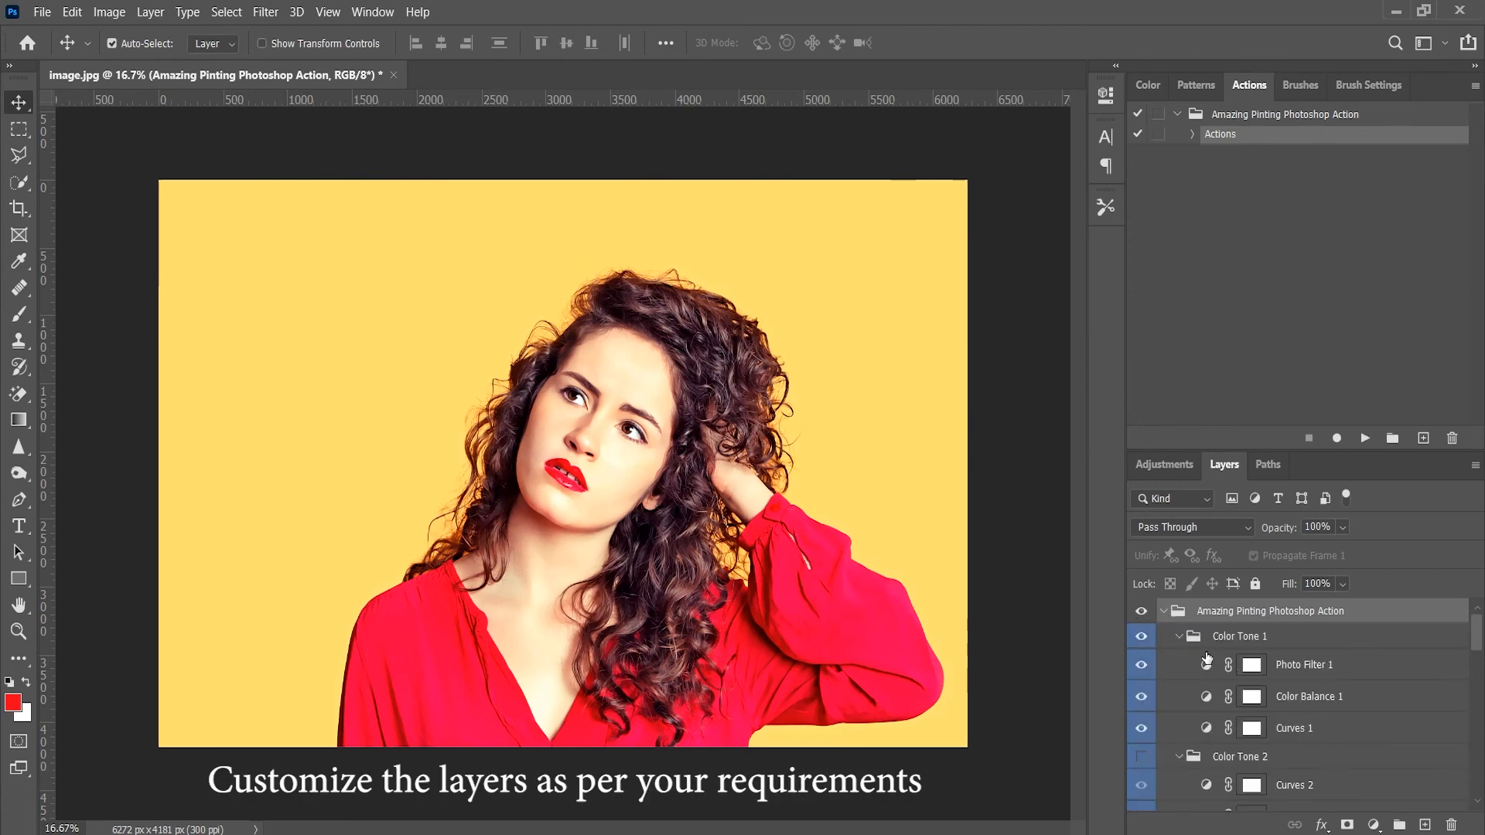
{"action": "left_click", "coordinate": [1180, 638]}
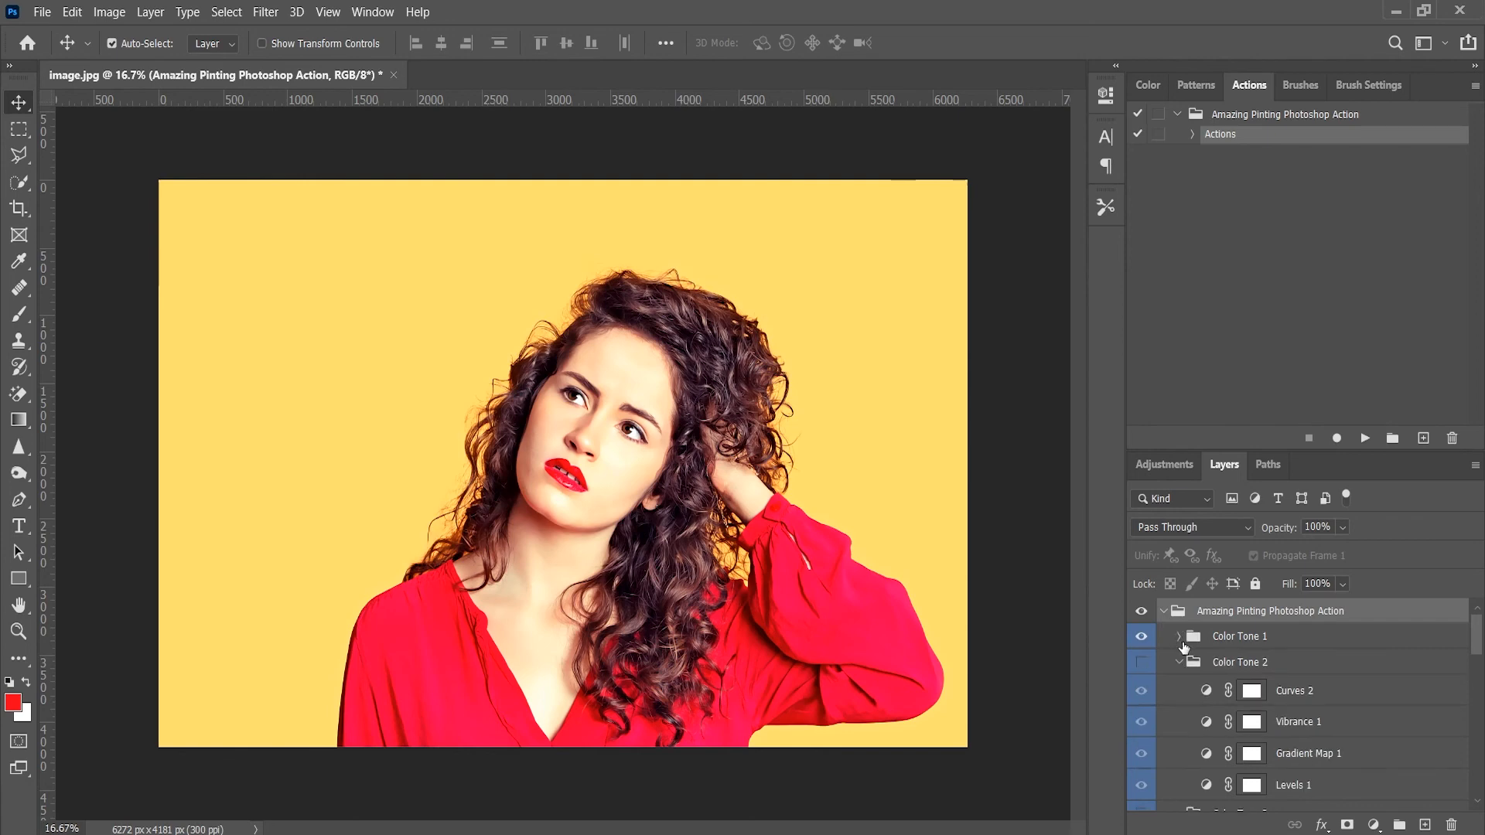
- Preview the Color Tone 2 and Color Tone 3 groups on the image one at a time, hiding each again
{"action": "left_click", "coordinate": [1143, 664]}
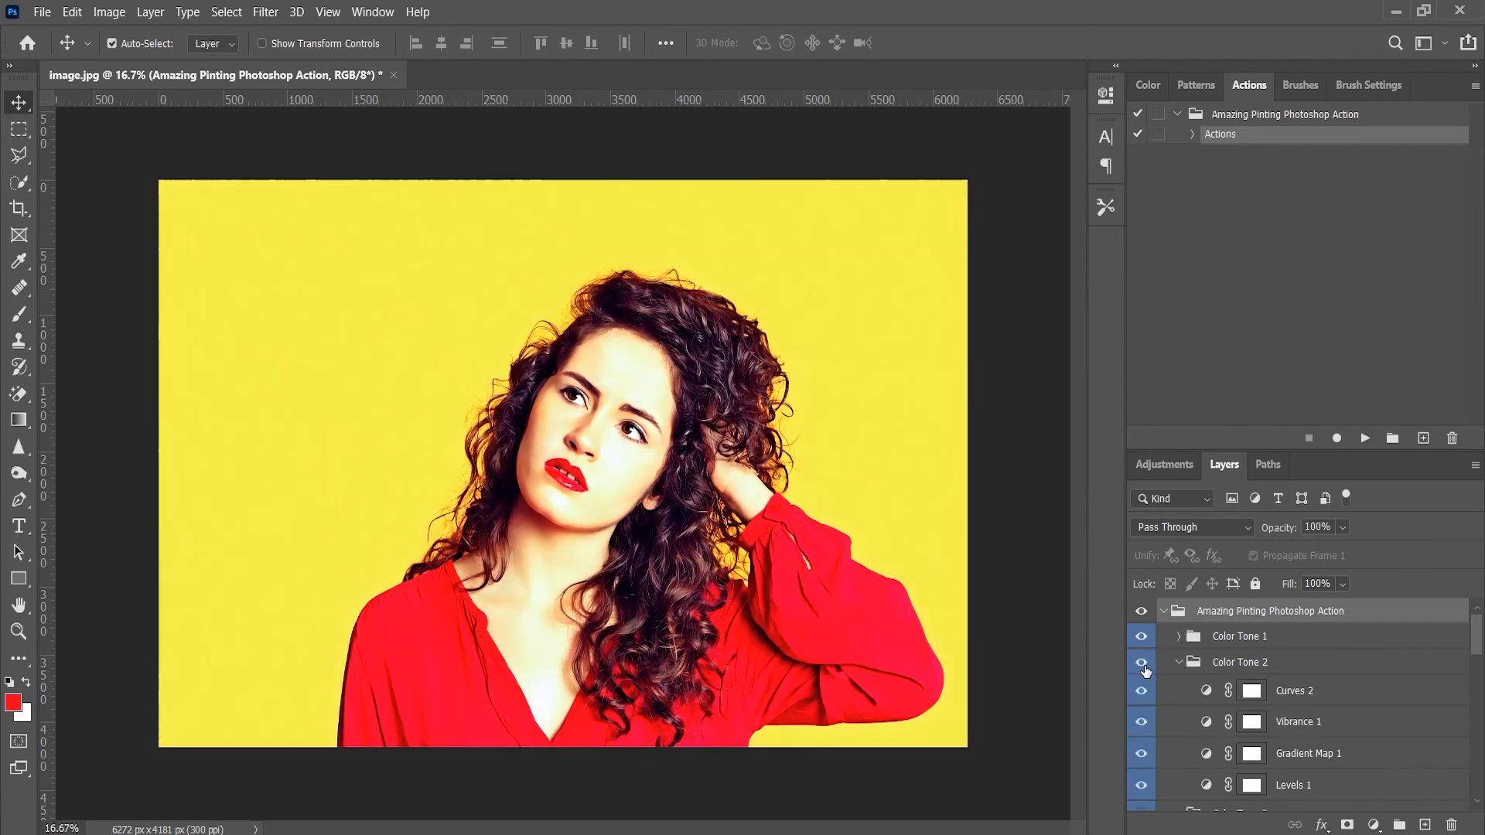
{"action": "left_click", "coordinate": [1144, 666]}
{"action": "scroll", "coordinate": [1146, 670], "scroll_direction": "down", "scroll_amount": 4}
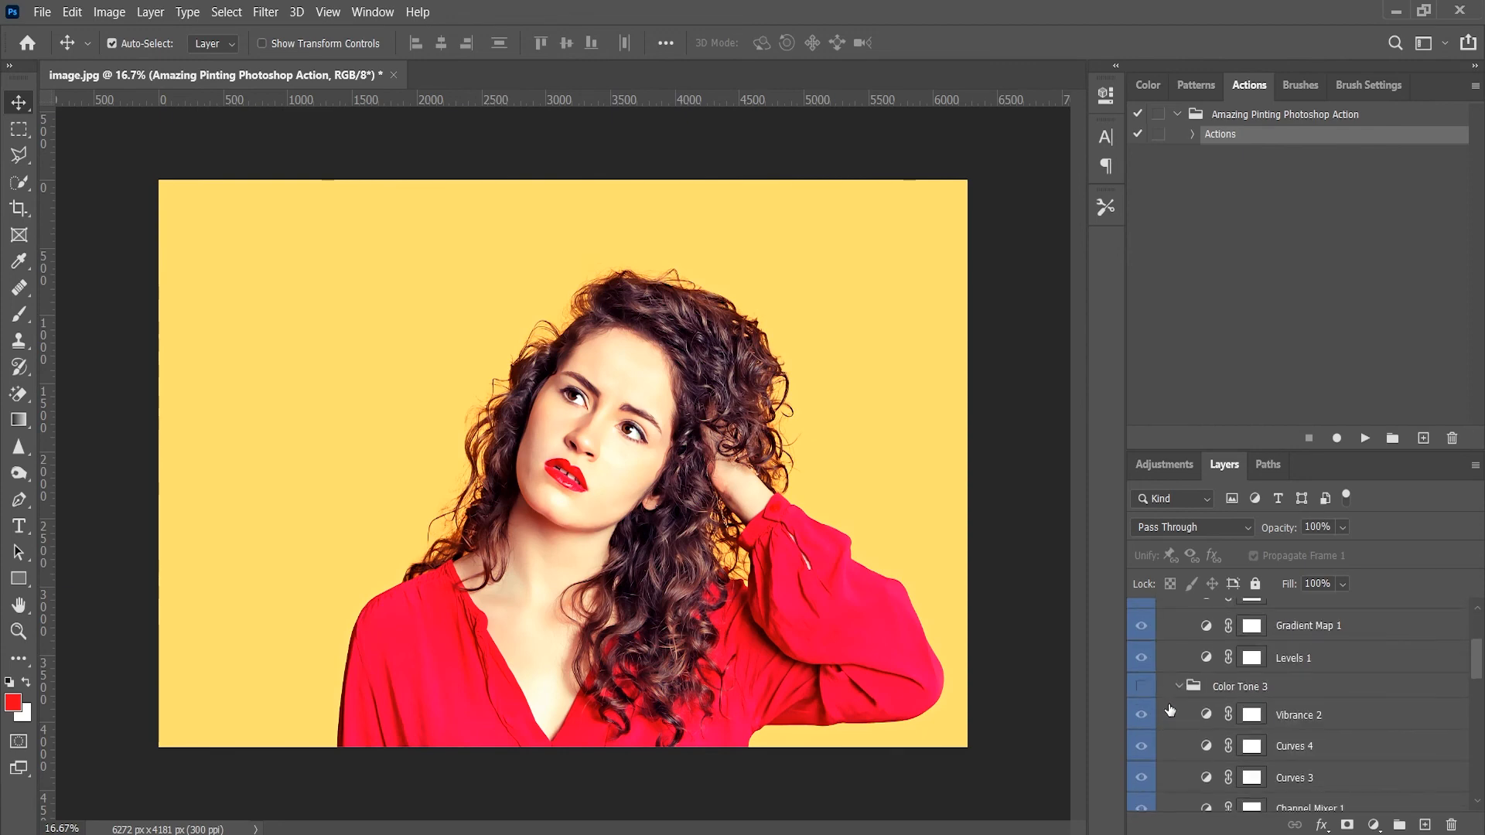
{"action": "left_click", "coordinate": [1143, 688]}
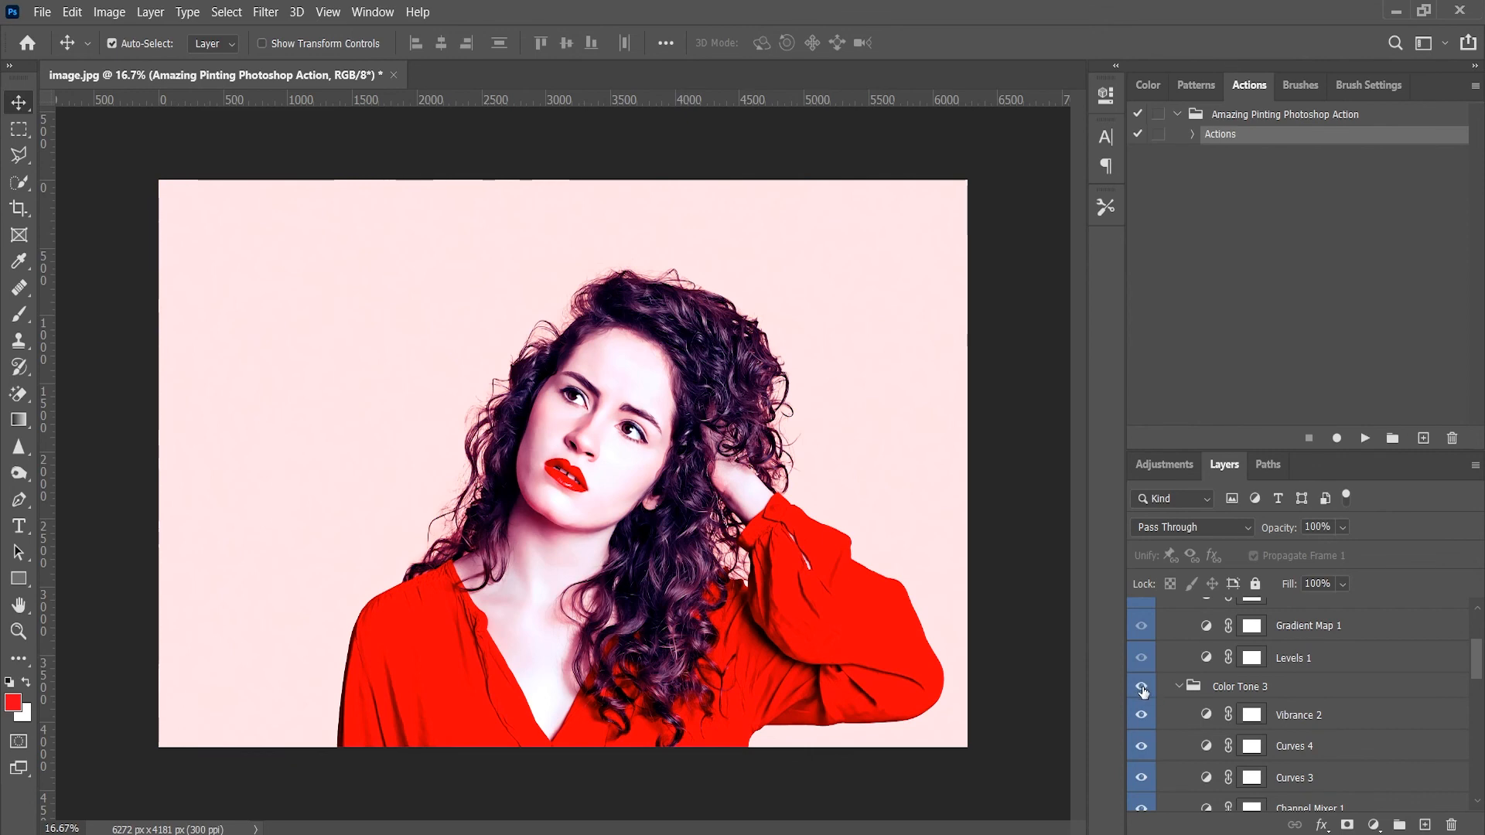
{"action": "left_click", "coordinate": [1142, 688]}
- Preview the Color Tone 4 and Color Tone 5 groups on the image one at a time, hiding each again
{"action": "scroll", "coordinate": [1179, 700], "scroll_direction": "down", "scroll_amount": 1}
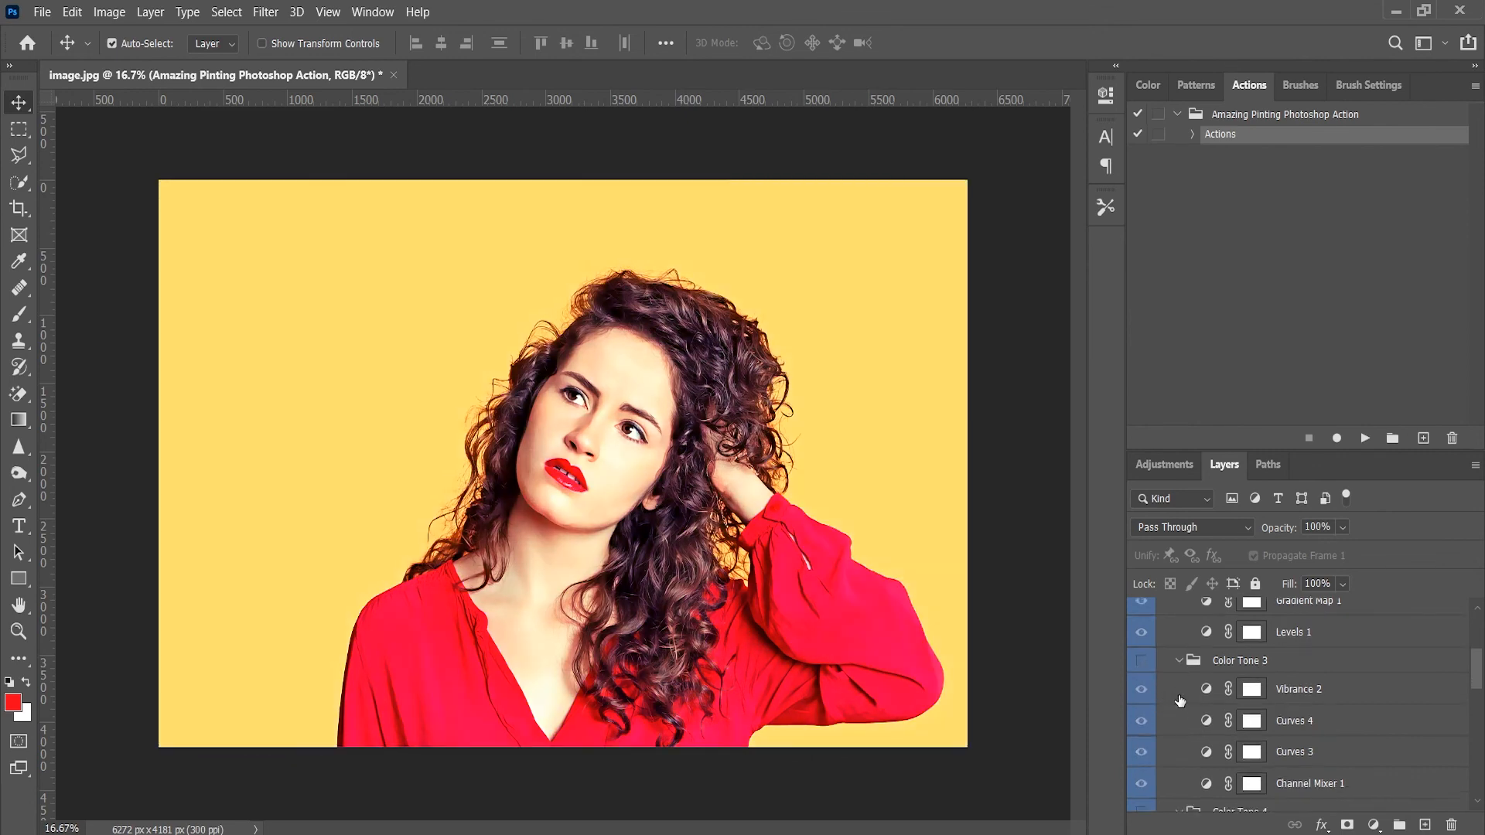
{"action": "scroll", "coordinate": [1180, 700], "scroll_direction": "down", "scroll_amount": 2}
{"action": "left_click", "coordinate": [1141, 736]}
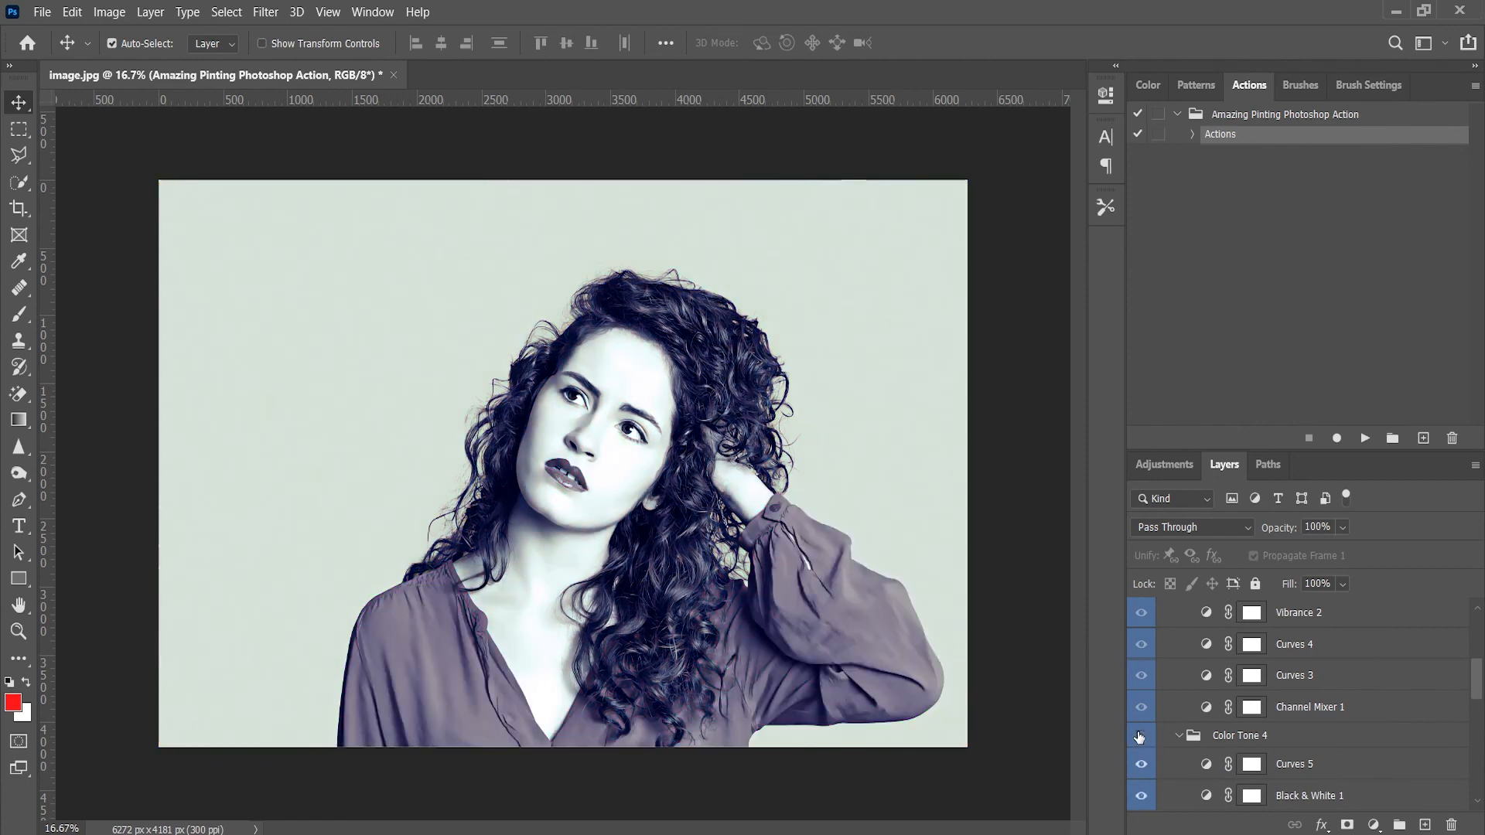
{"action": "left_click", "coordinate": [1139, 737]}
{"action": "scroll", "coordinate": [1160, 723], "scroll_direction": "down", "scroll_amount": 4}
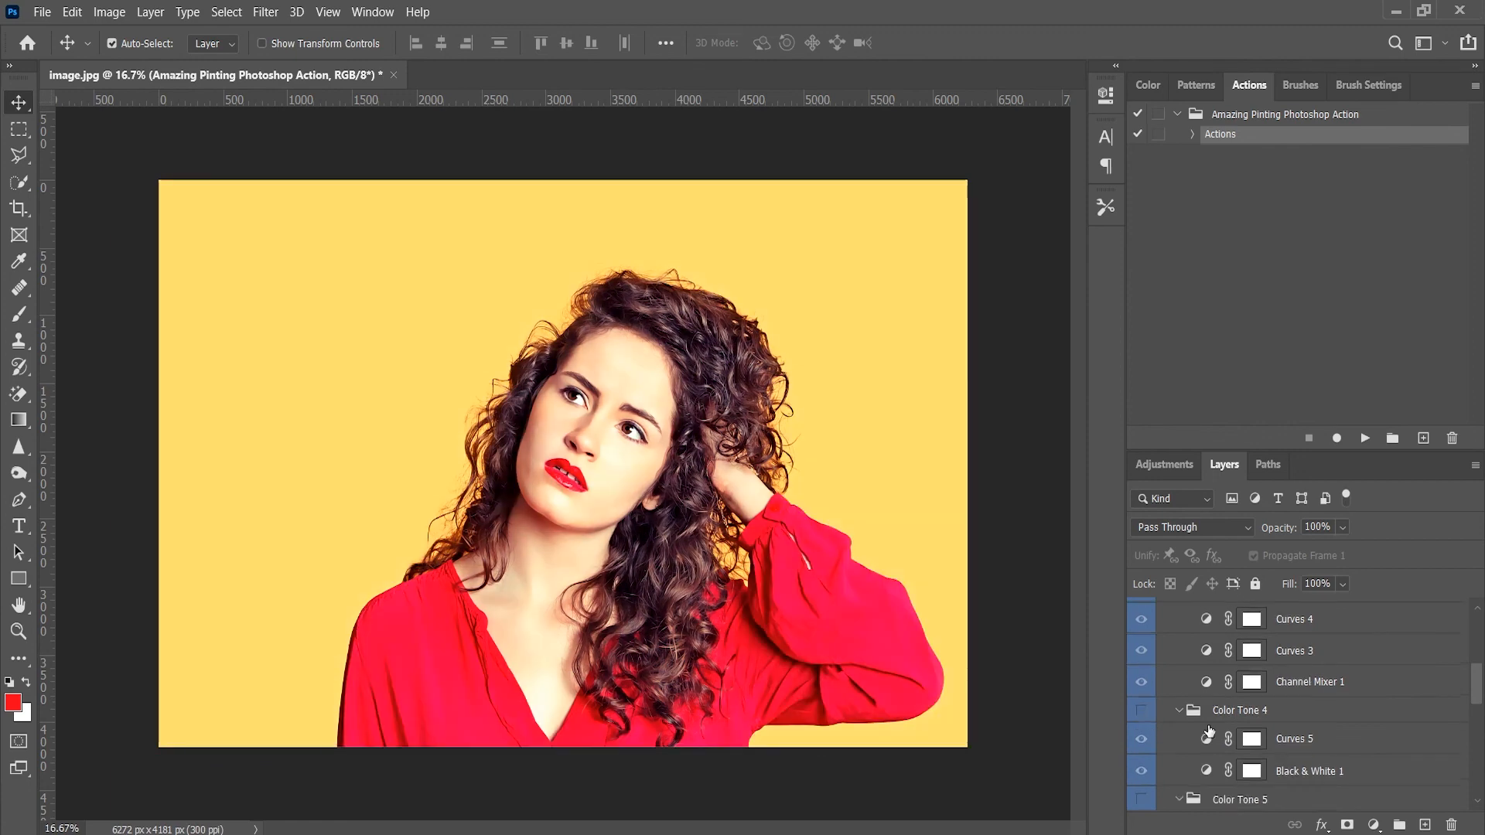
{"action": "left_click", "coordinate": [1142, 723]}
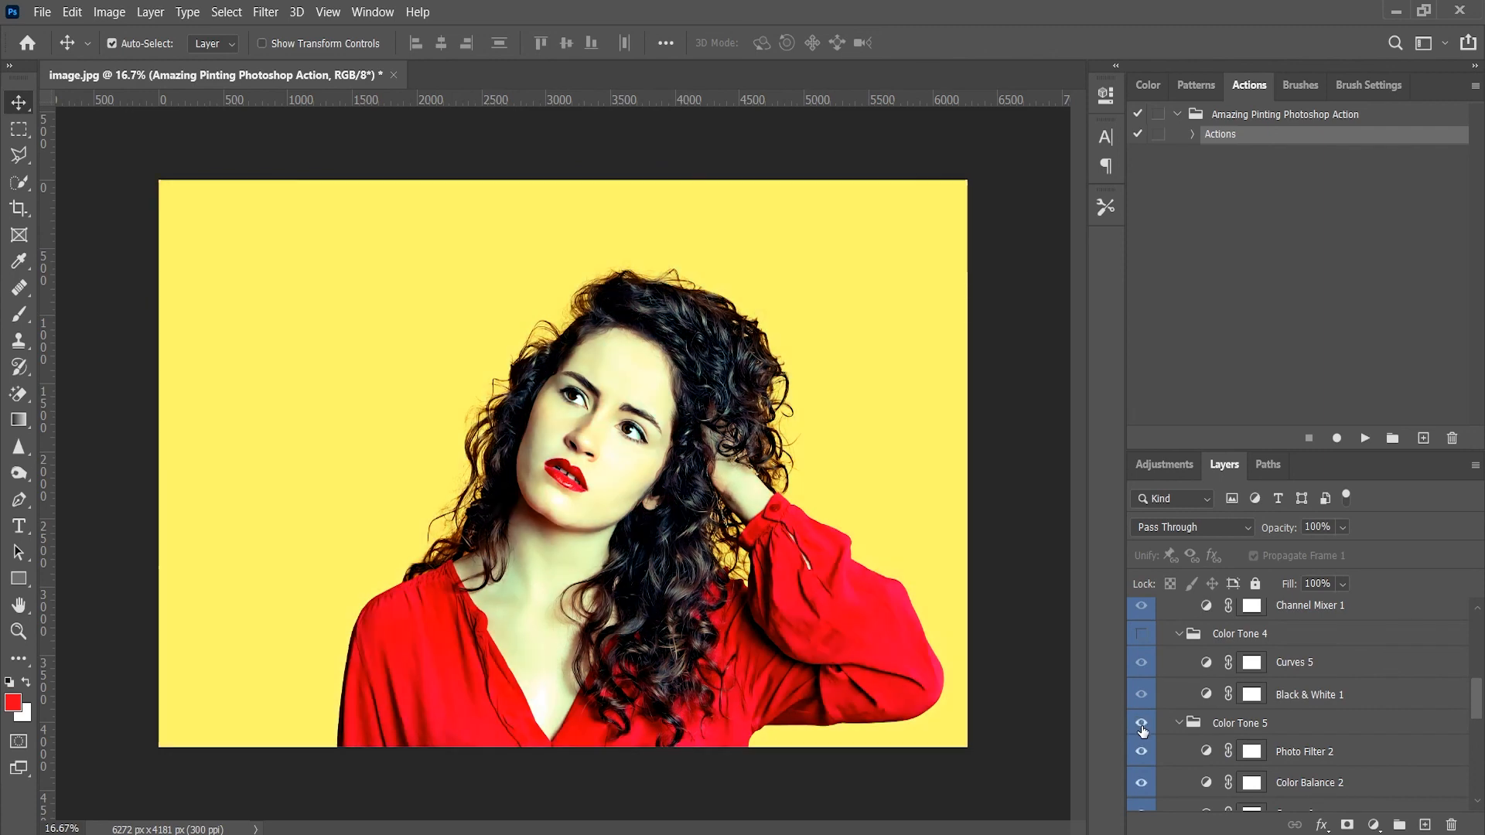
{"action": "left_click", "coordinate": [1141, 724]}
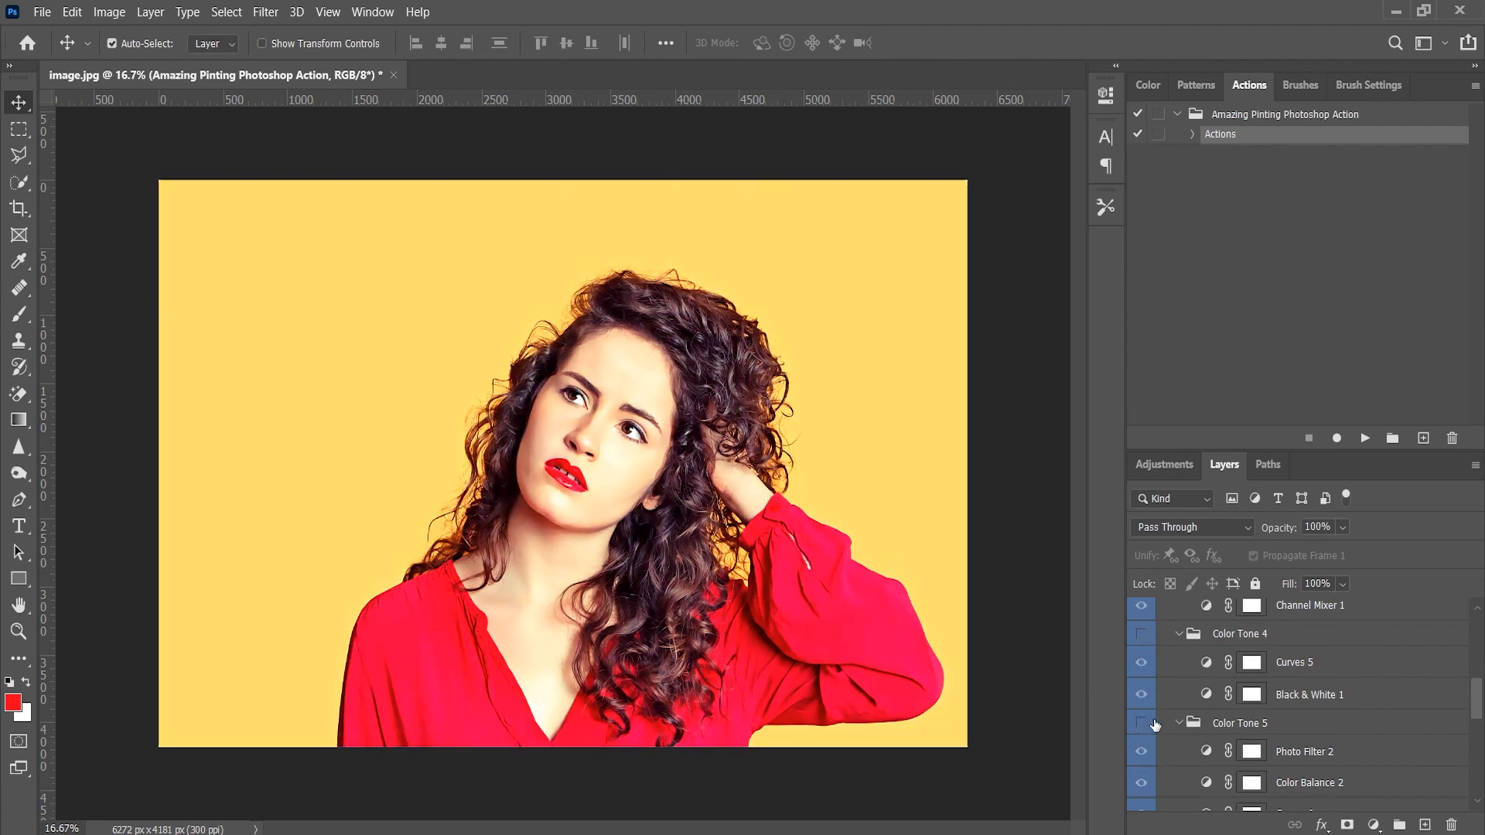
- Review the Noise, Sharpness and Softness layers in the Layer Effects group
{"action": "scroll", "coordinate": [1153, 734], "scroll_direction": "down", "scroll_amount": 2}
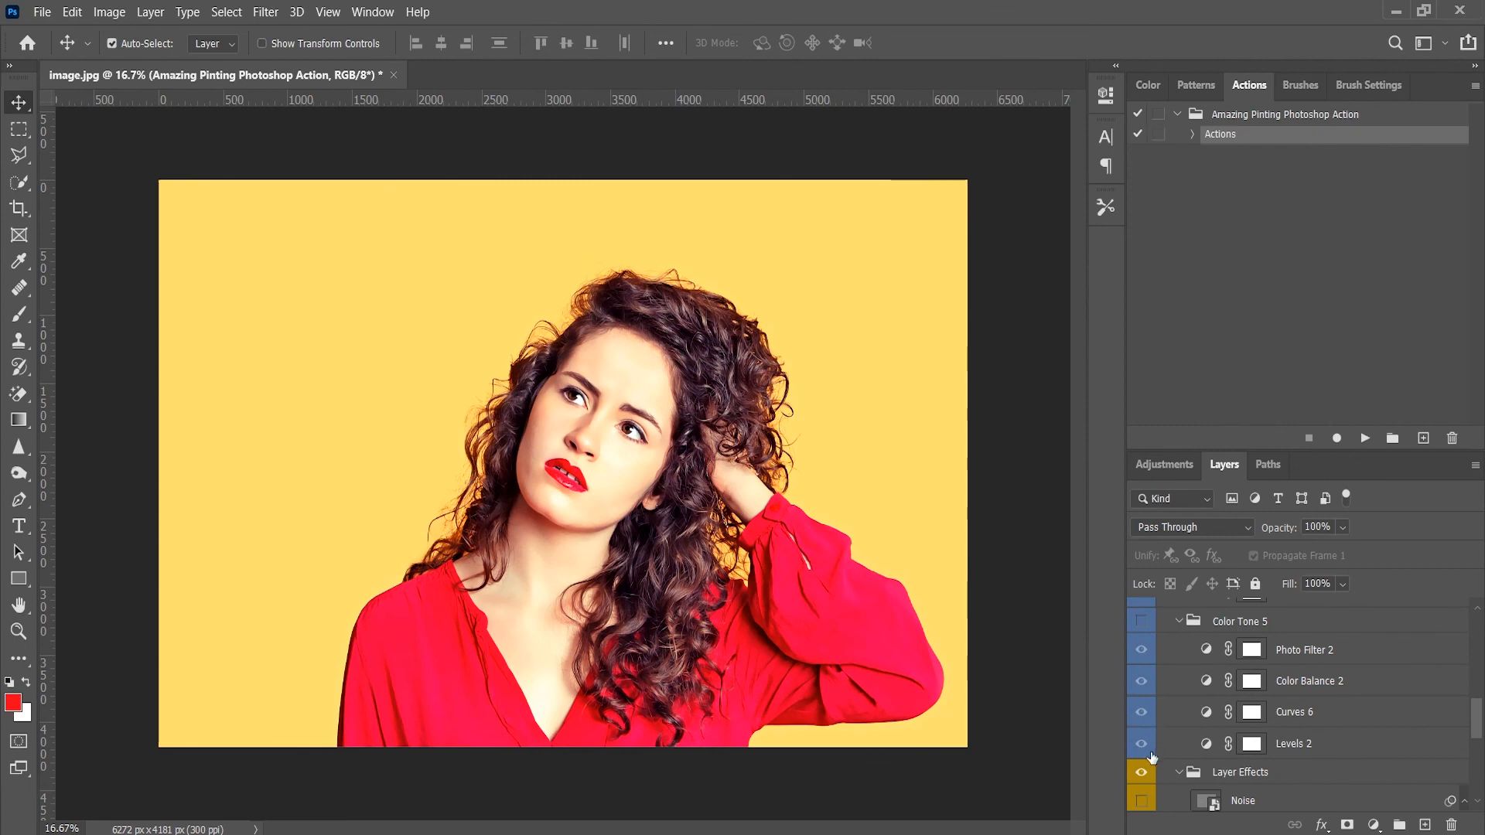
{"action": "scroll", "coordinate": [1205, 754], "scroll_direction": "down", "scroll_amount": 3}
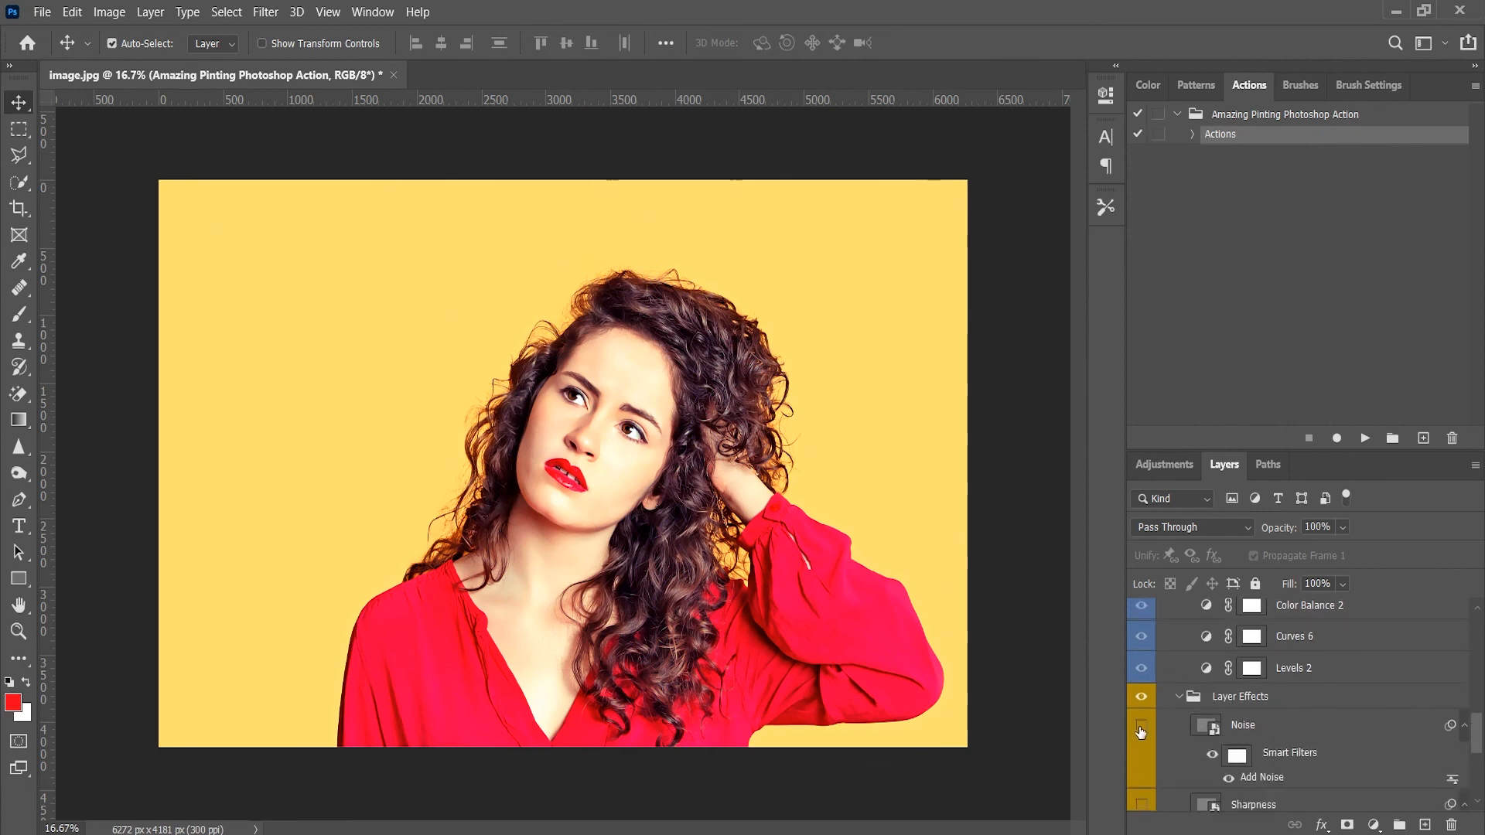
{"action": "scroll", "coordinate": [1137, 711], "scroll_direction": "down", "scroll_amount": 4}
{"action": "scroll", "coordinate": [1268, 707], "scroll_direction": "down", "scroll_amount": 3}
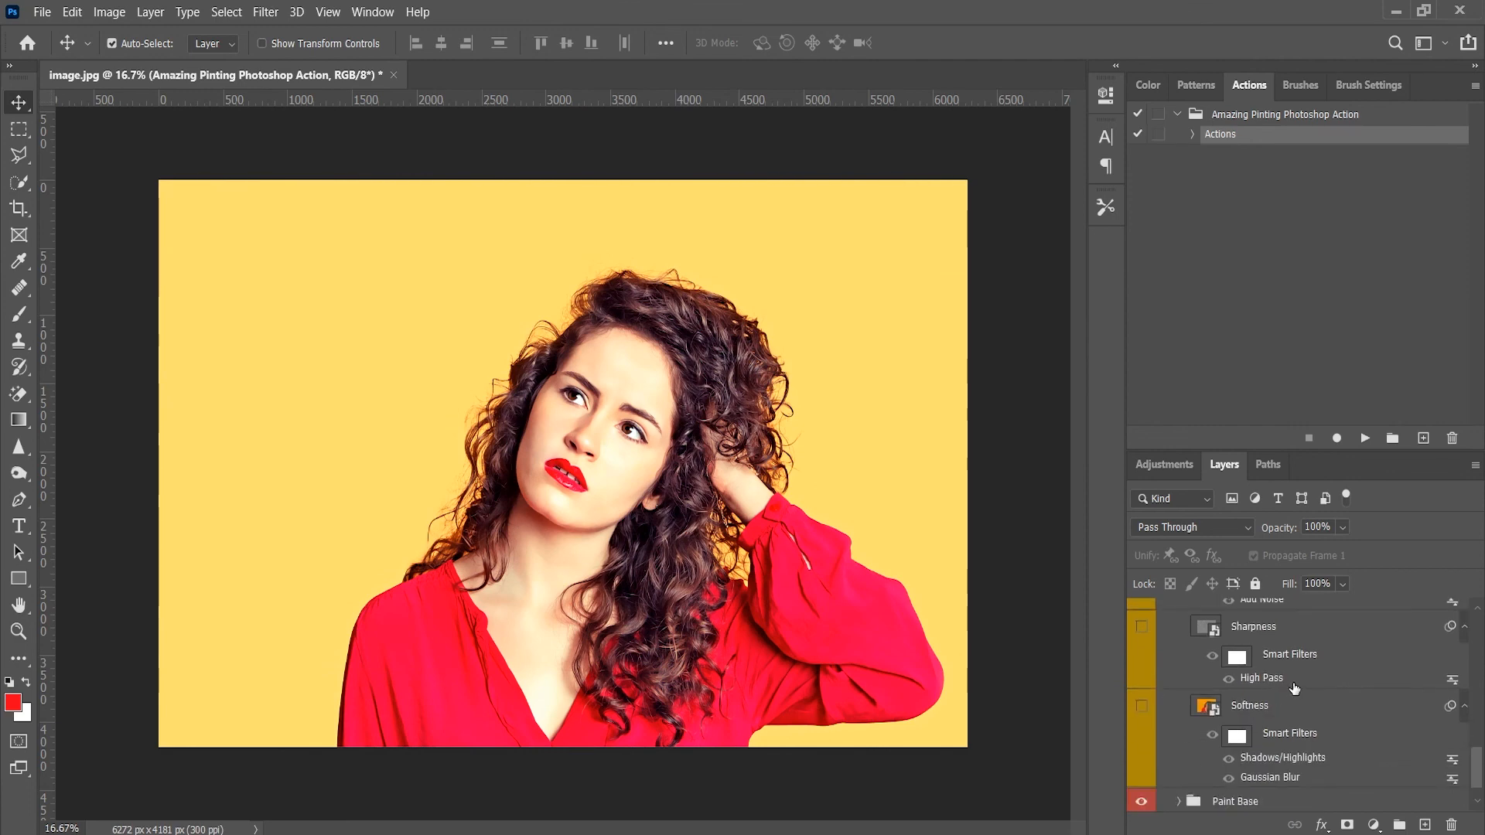